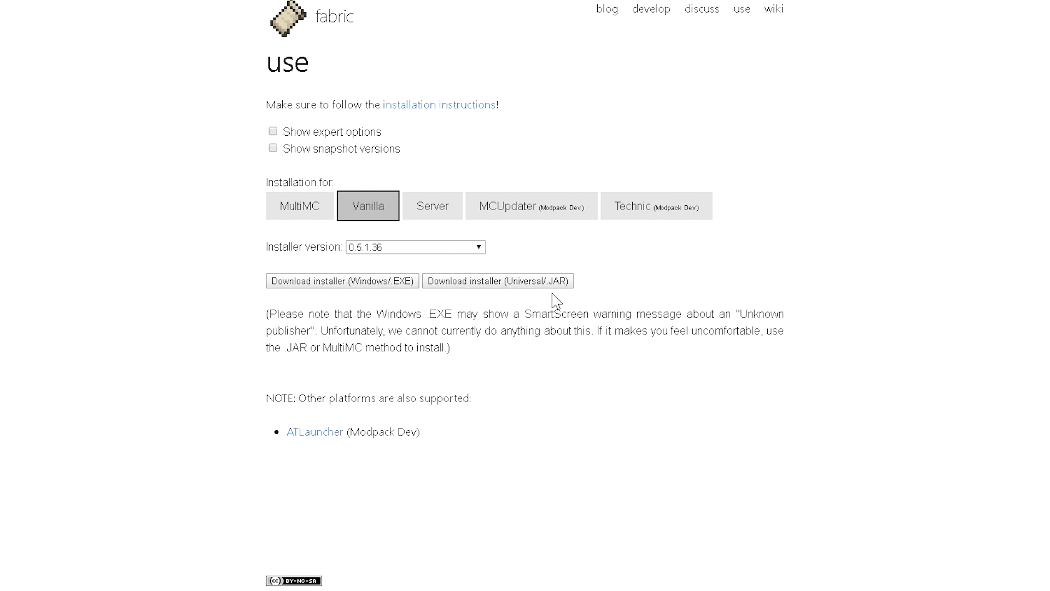
Download the Windows .EXE Fabric installer for the Vanilla launcher and launch it
click(372, 282)
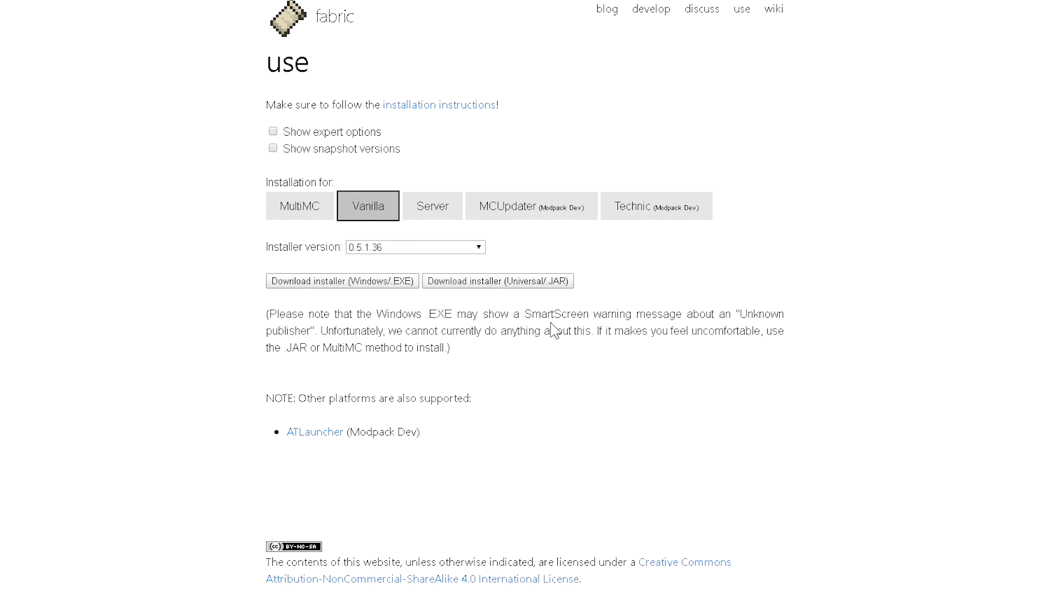
click(77, 567)
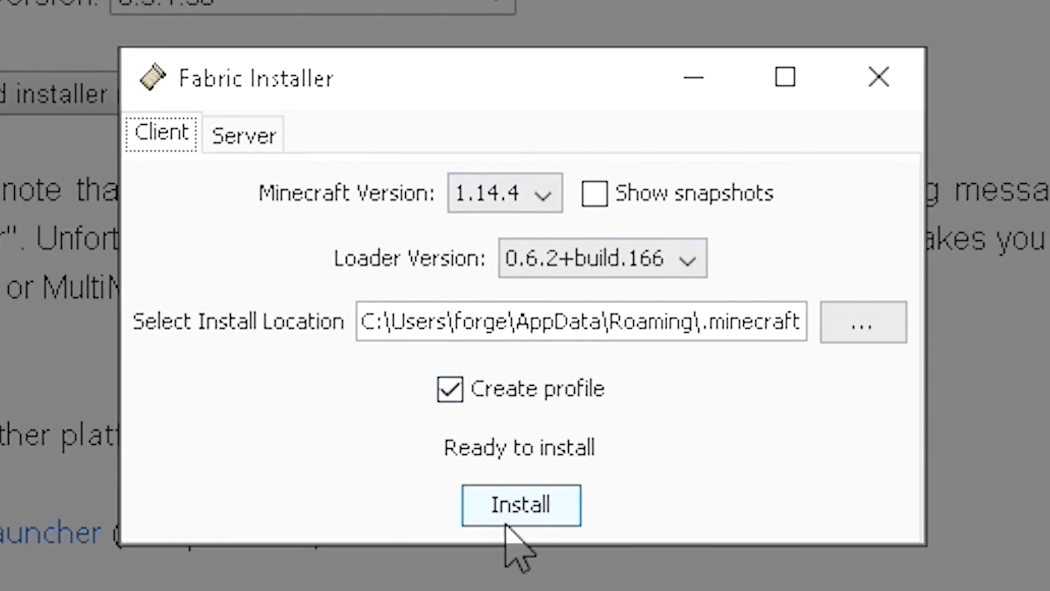
Install Fabric loader 0.6.2+build.166 with a profile, then browse the version list including snapshots
click(511, 509)
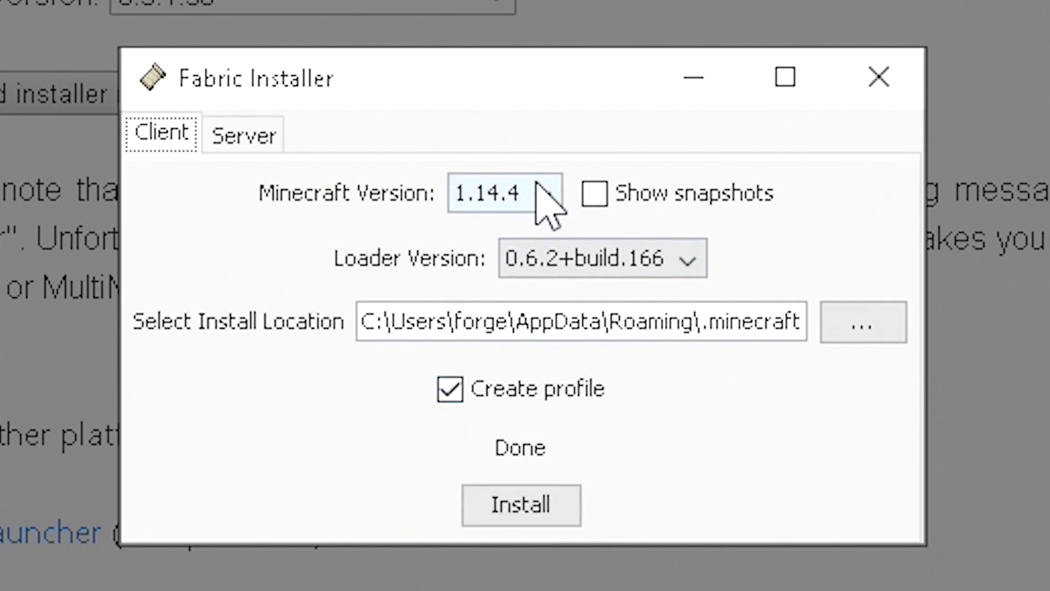
click(533, 198)
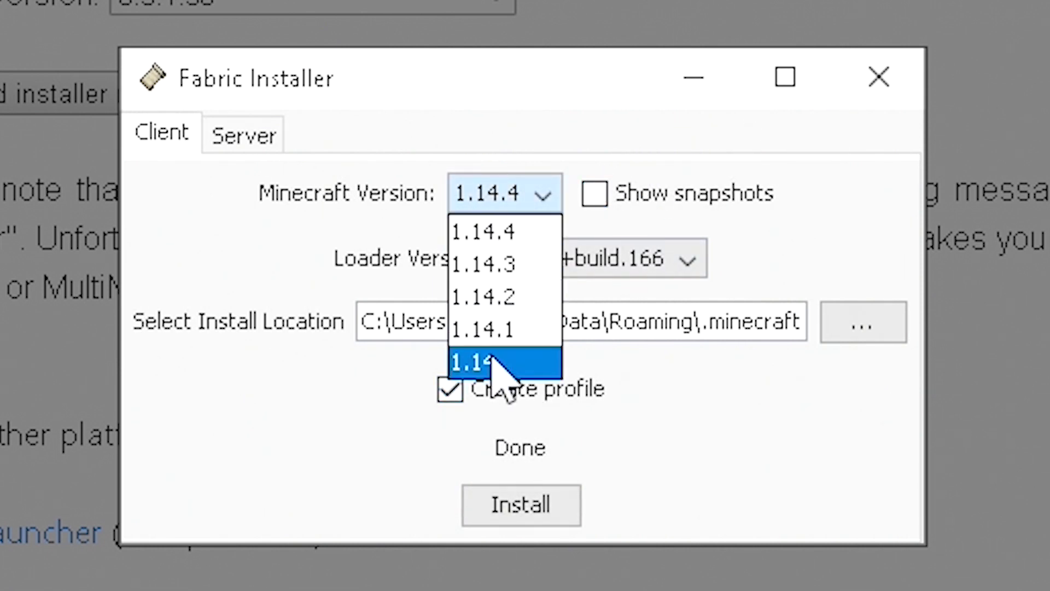
click(597, 200)
click(596, 195)
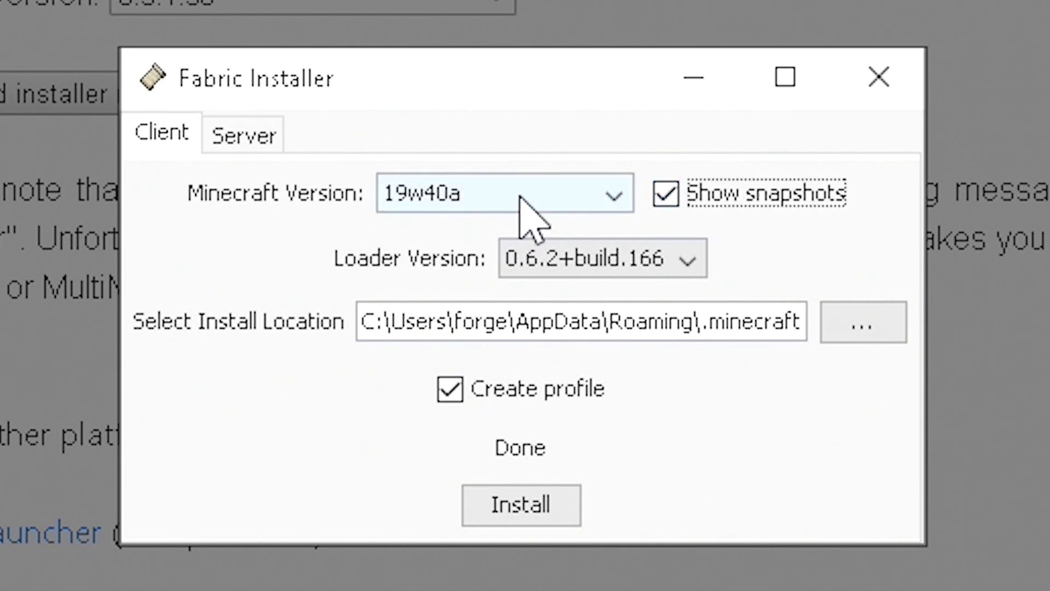
click(520, 199)
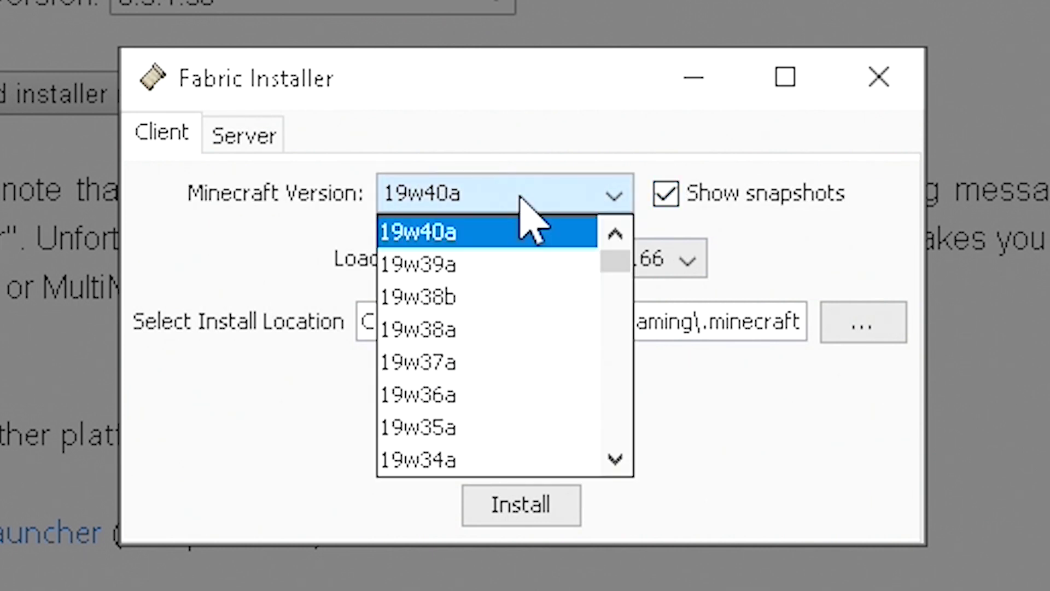
click(586, 180)
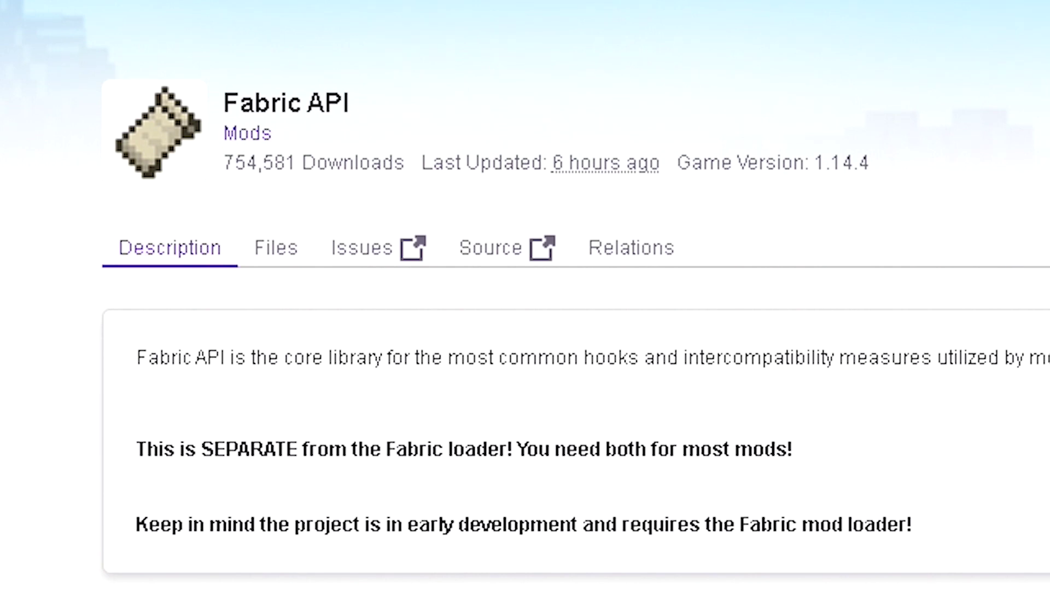
Download the Fabric API and Mod Menu (Fabric) jars from CurseForge, keeping the flagged file
click(1018, 115)
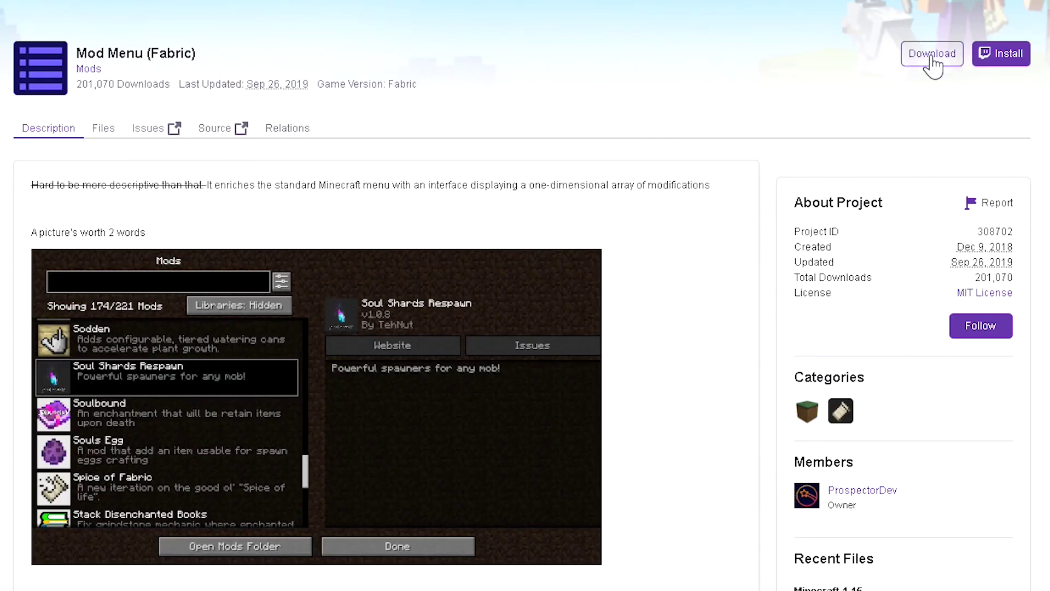
click(930, 58)
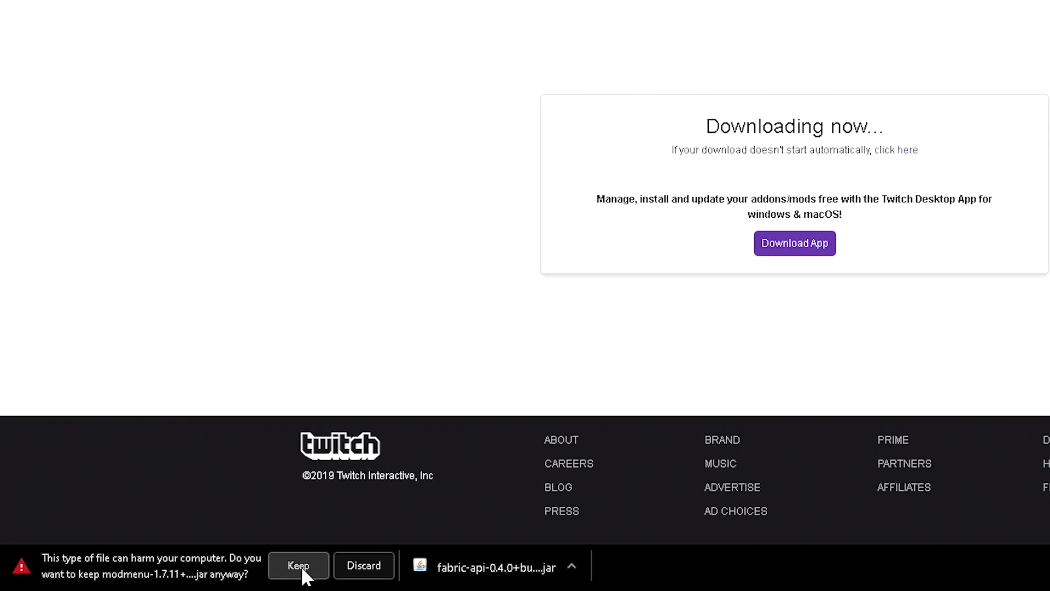
click(296, 562)
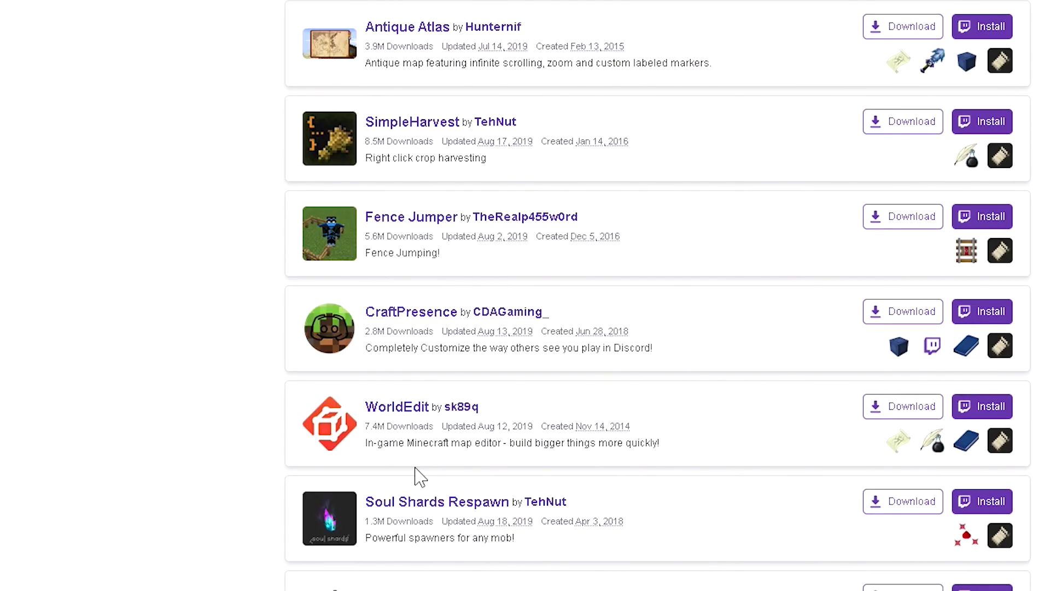
Download the Replay Mod v2.2.0-b7 jar for Minecraft 1.14.4 and keep it
scroll(415, 454, down, 6)
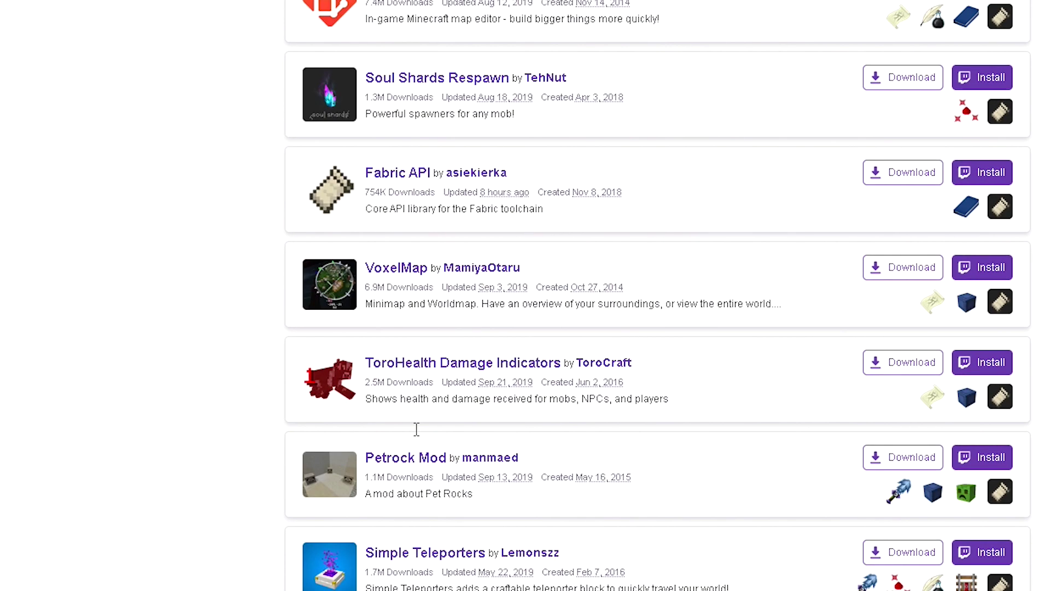
scroll(415, 438, up, 6)
scroll(414, 437, up, 4)
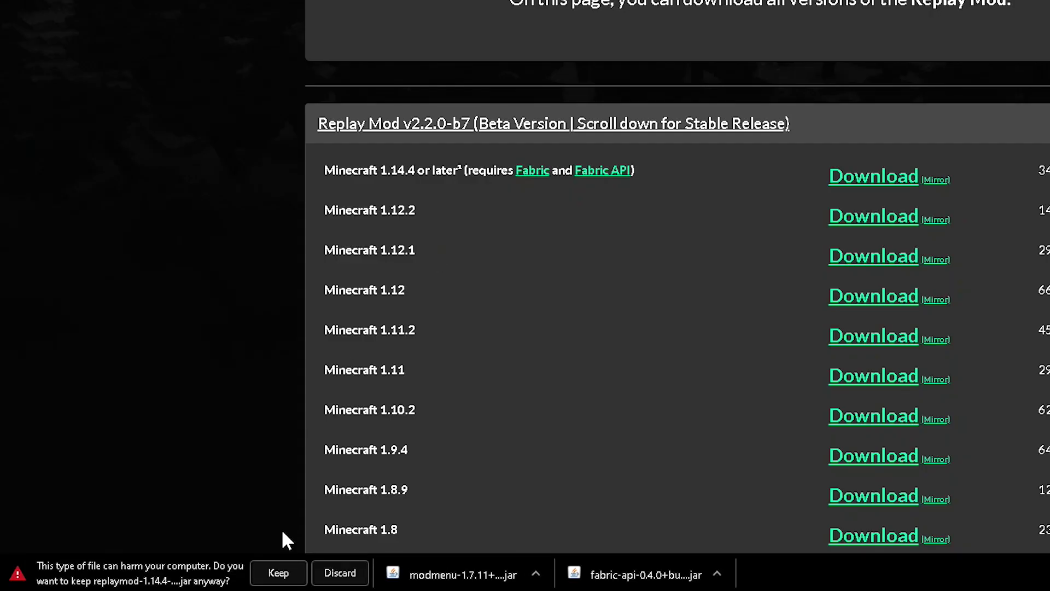
click(277, 574)
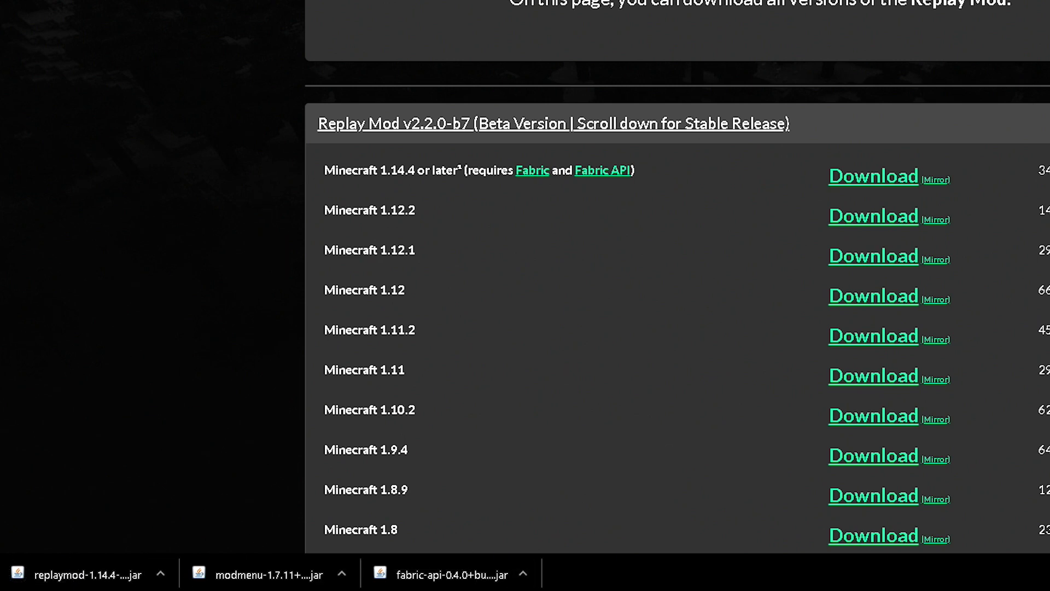
Go through %appdata% into .minecraft\mods, showing the Fabric API, Mod Menu and Replay Mod jars
click(415, 85)
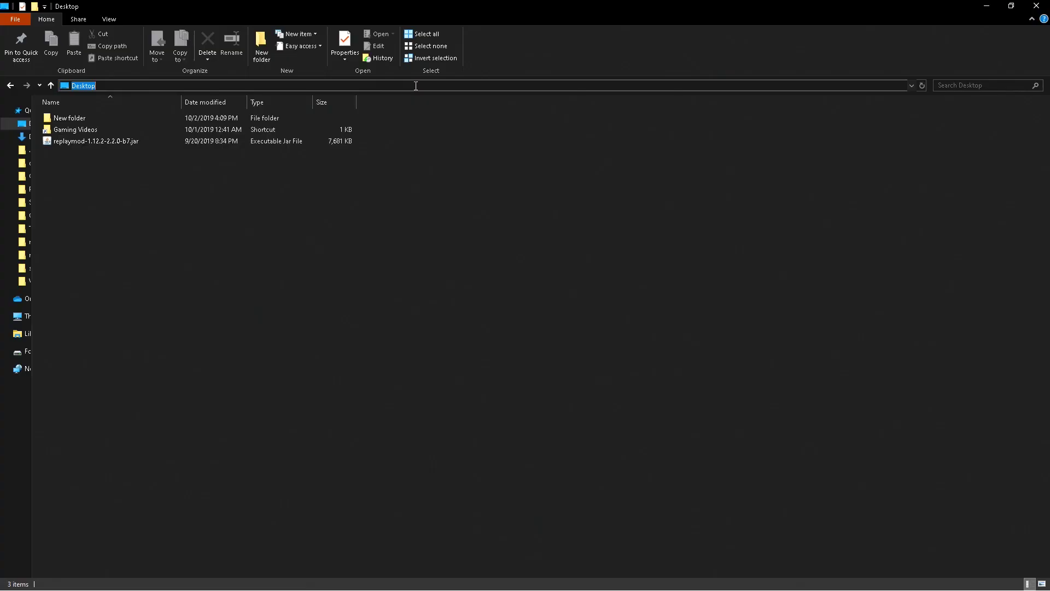
text(%)
key(Down)
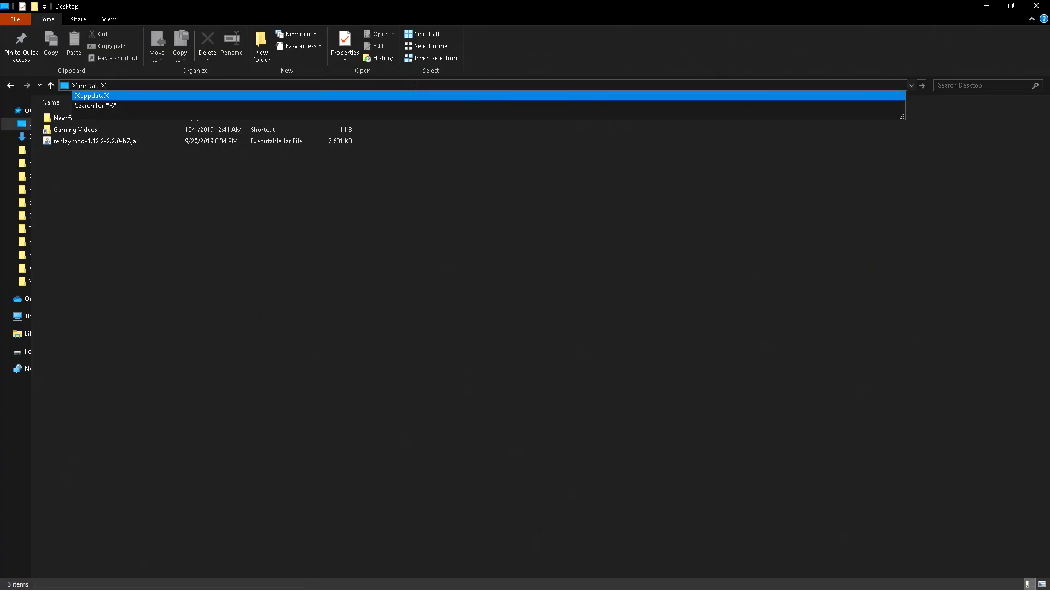
key(Return)
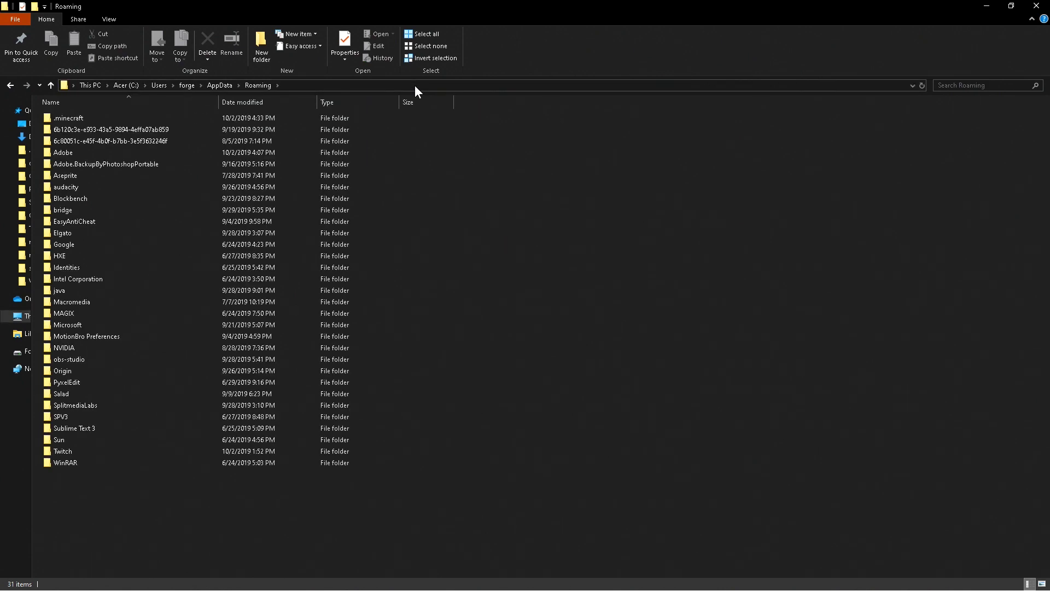
click(336, 117)
double_click(335, 117)
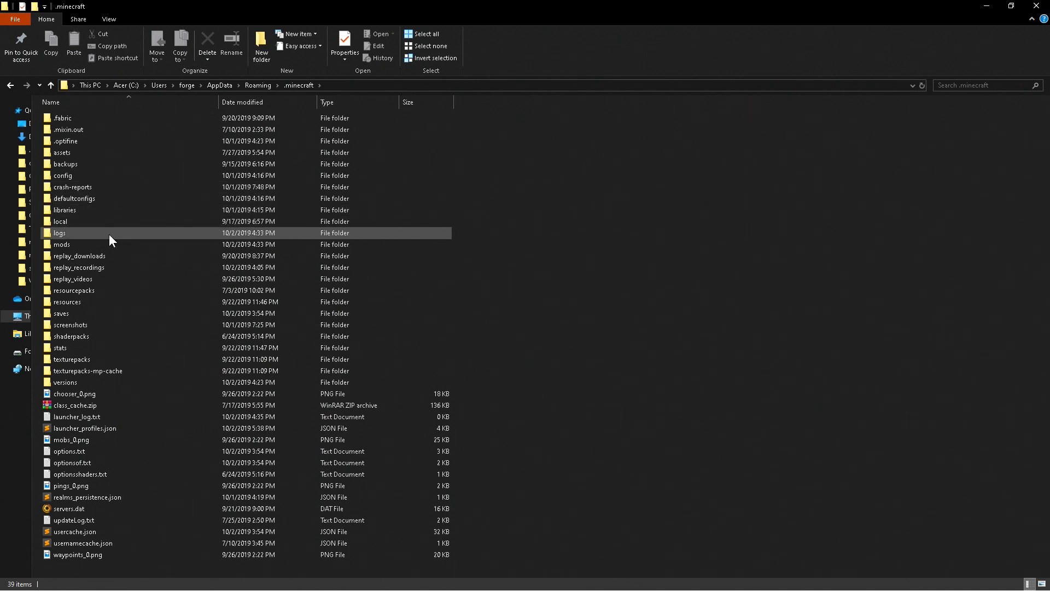
click(91, 247)
double_click(92, 249)
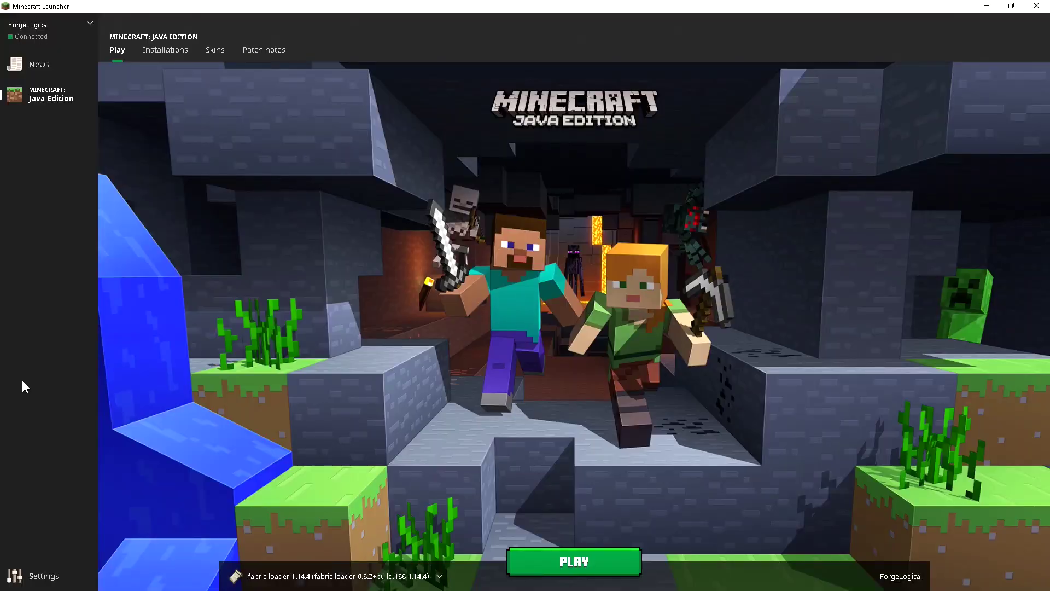
Play Minecraft from the launcher using the fabric-loader-1.14.4 installation
click(1037, 6)
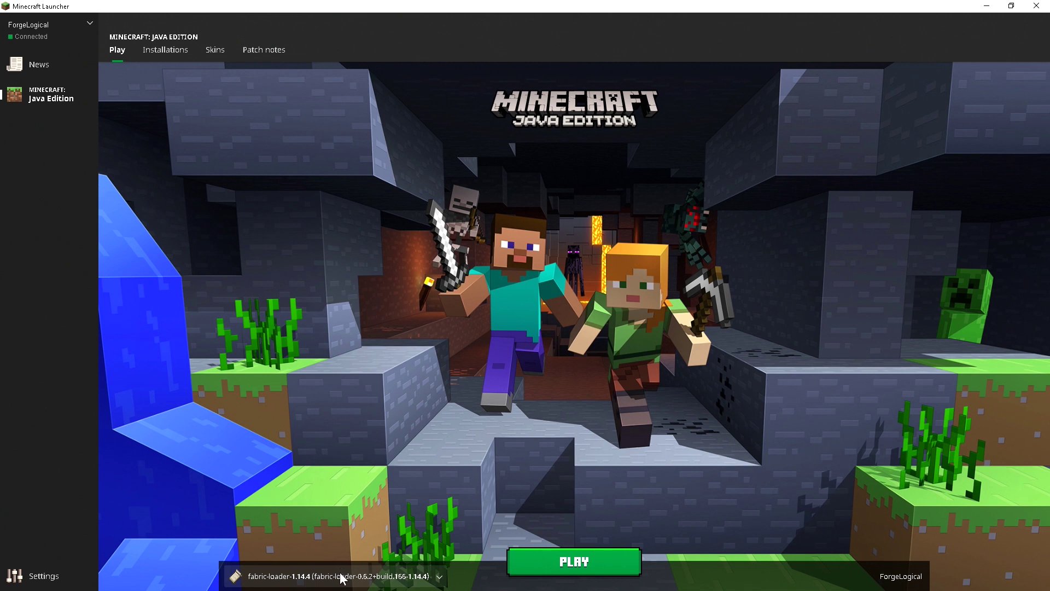
click(542, 565)
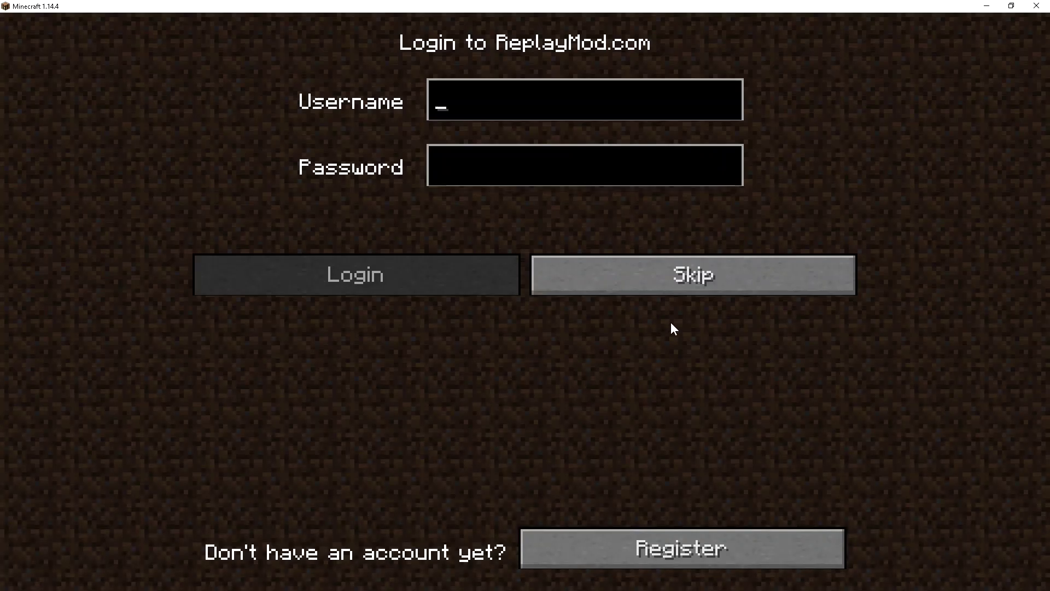
Skip the ReplayMod.com login and open the Mods list from the main menu
click(641, 265)
click(473, 385)
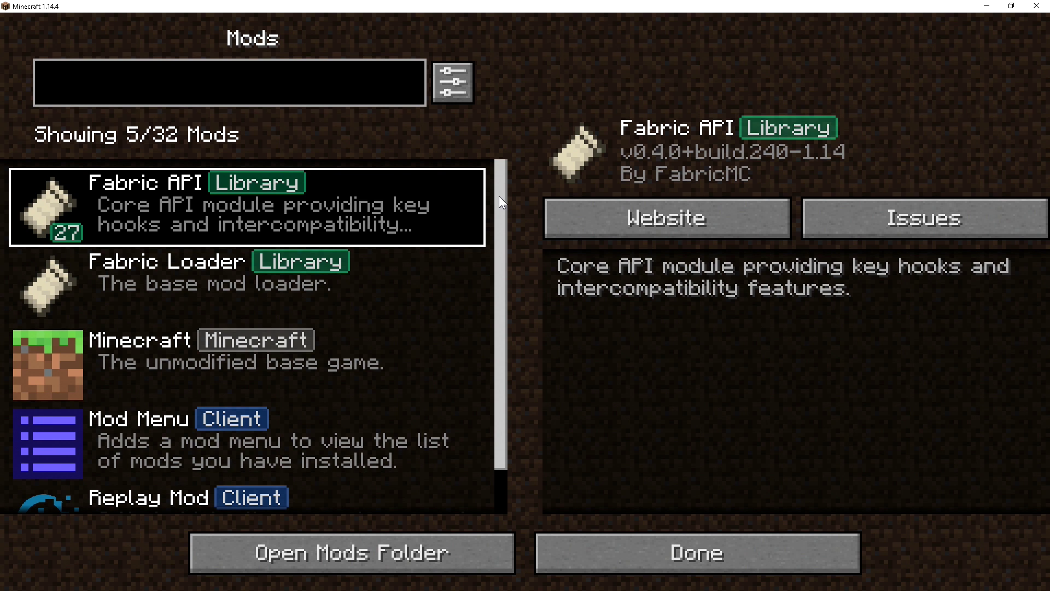
drag(499, 195, 501, 267)
View the Mod Menu and Fabric API details in the mods list
click(307, 393)
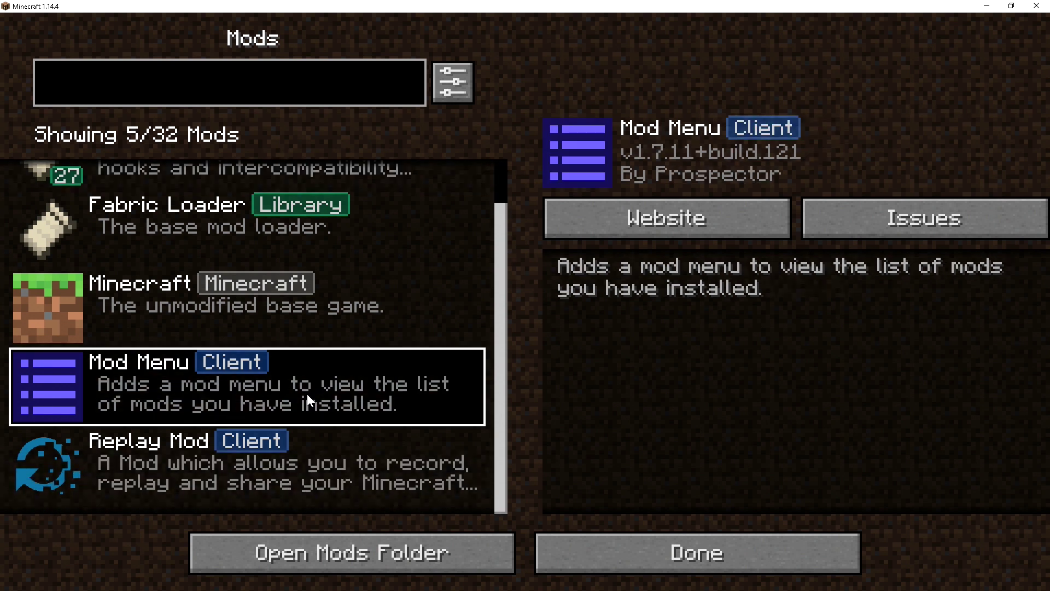
drag(504, 370, 497, 283)
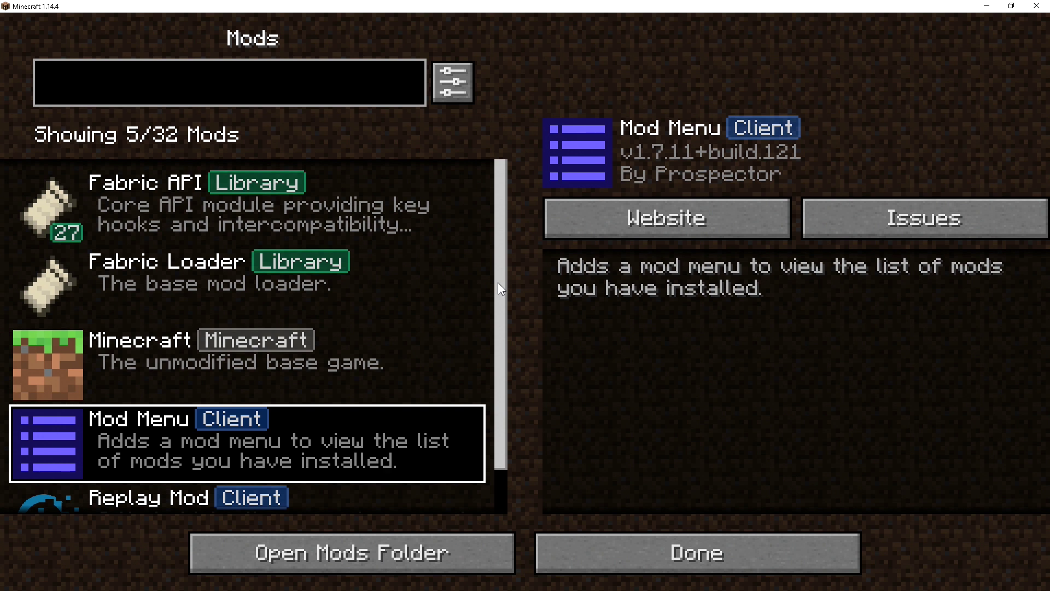
click(210, 212)
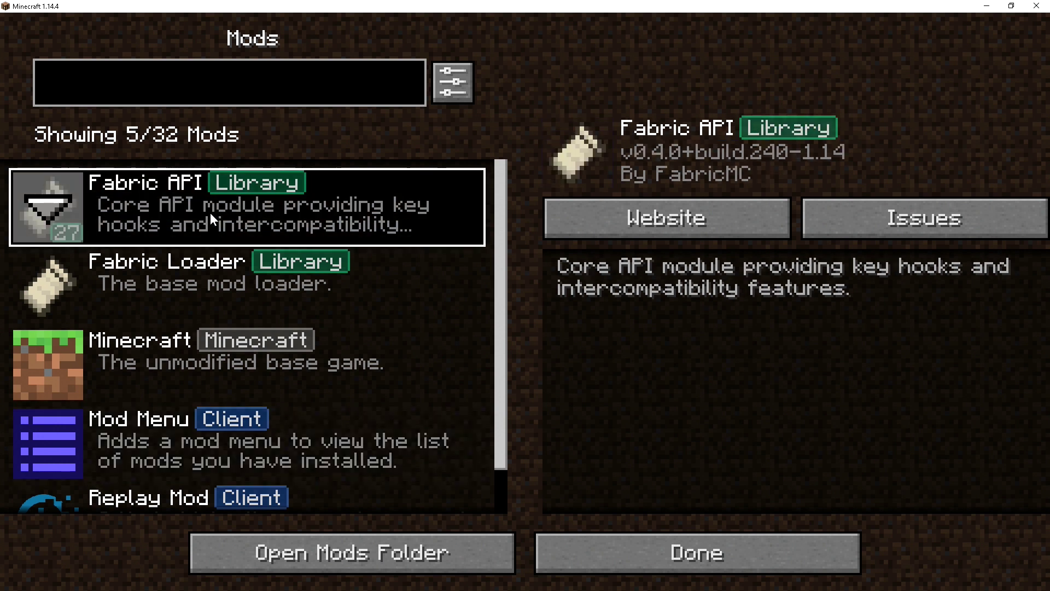
scroll(210, 415, down, 2)
scroll(211, 417, up, 2)
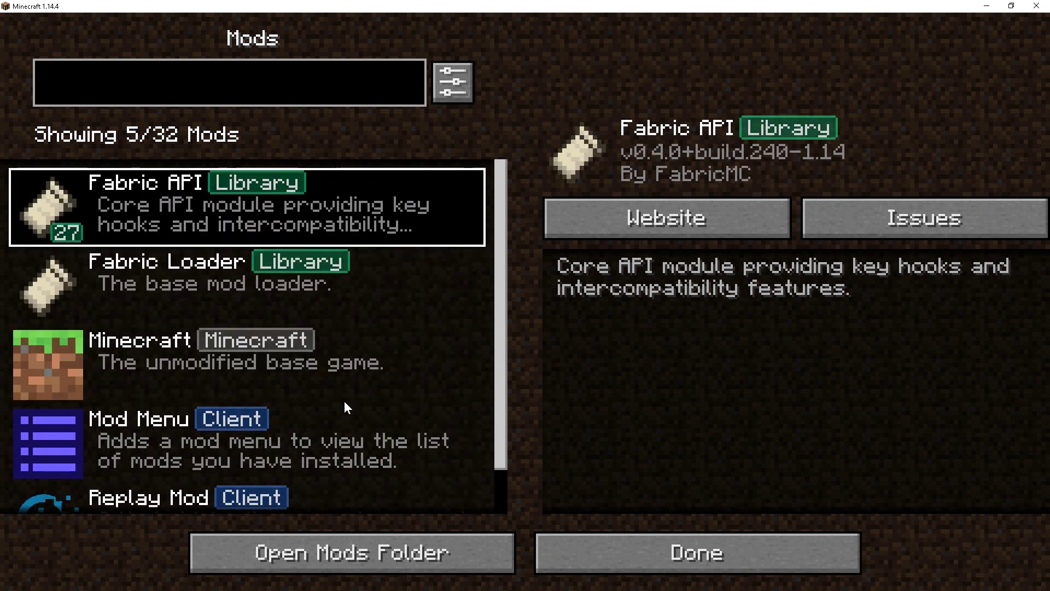
Leave the Mods screen and walk forward through the tall grass toward the horses
click(697, 553)
key(Escape)
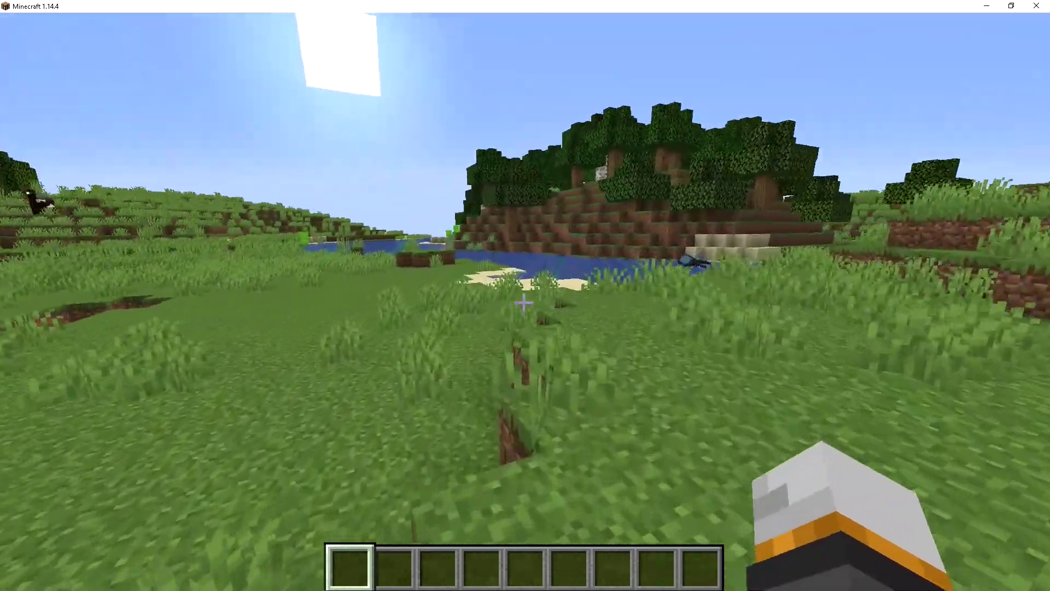
key(w)
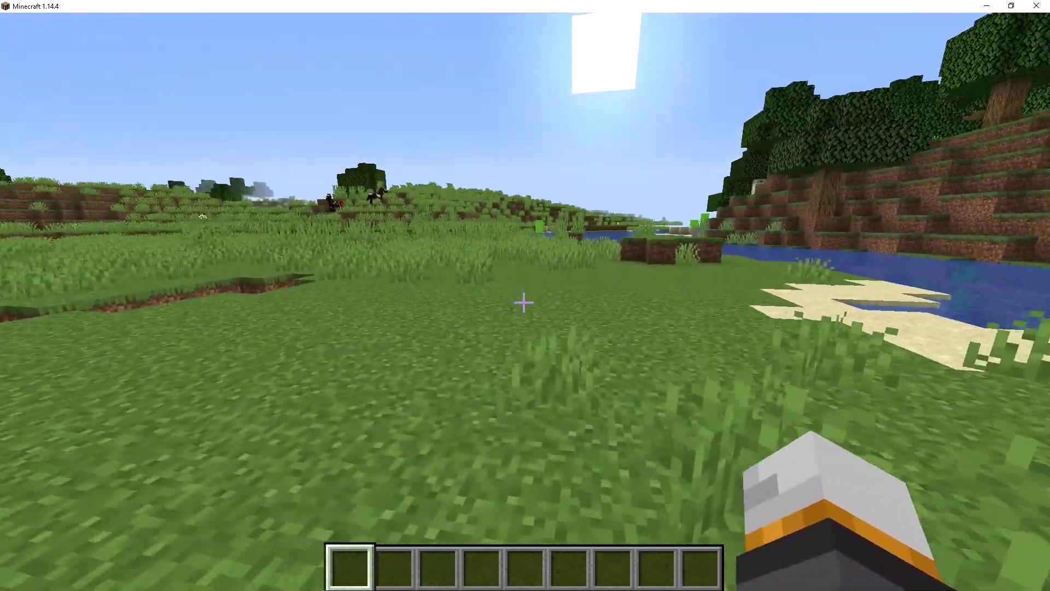
key(w)
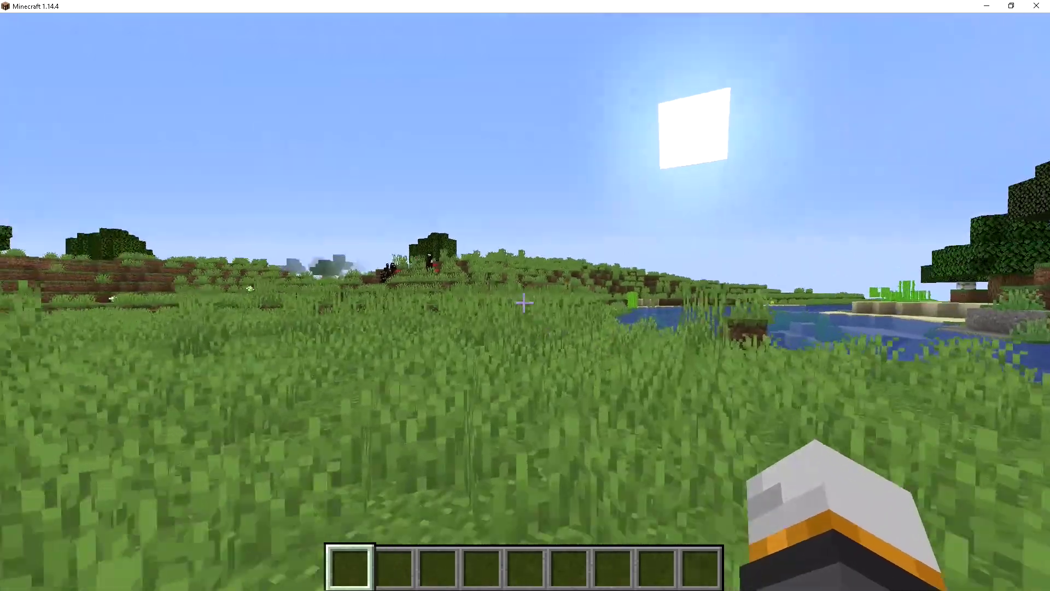
key(w)
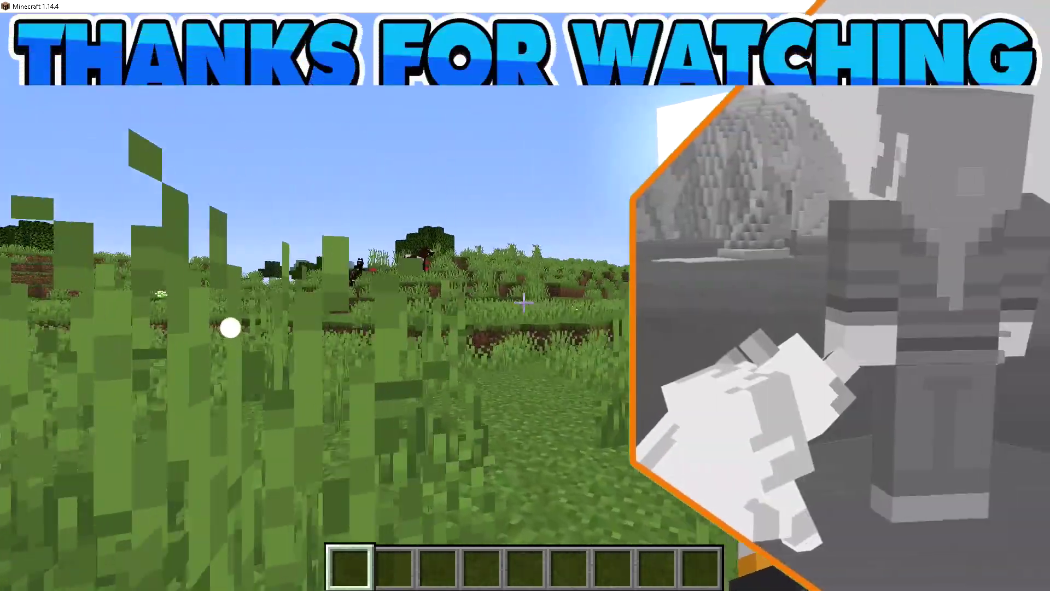
key(w)
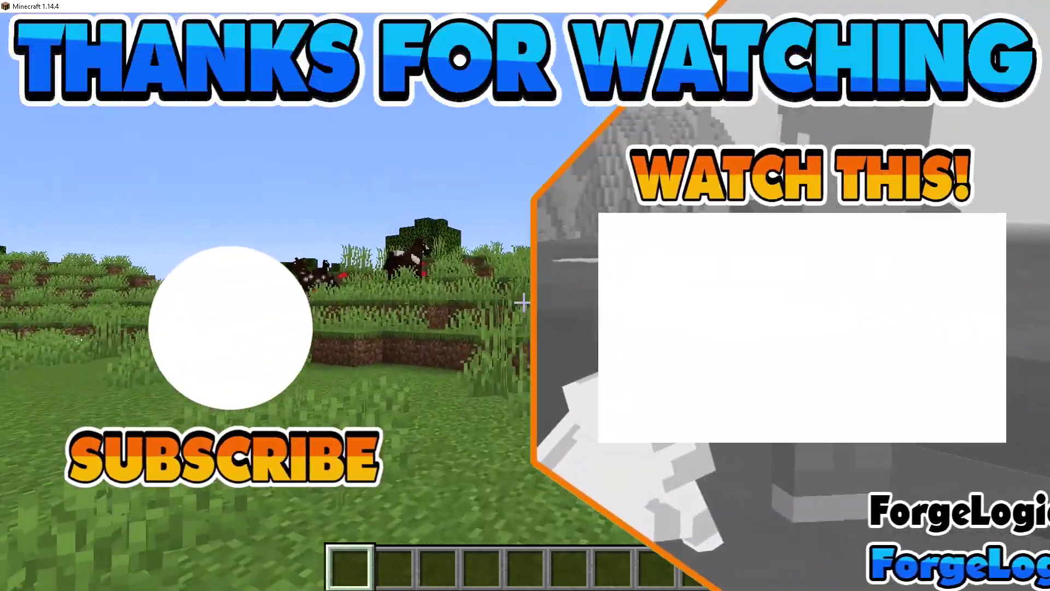